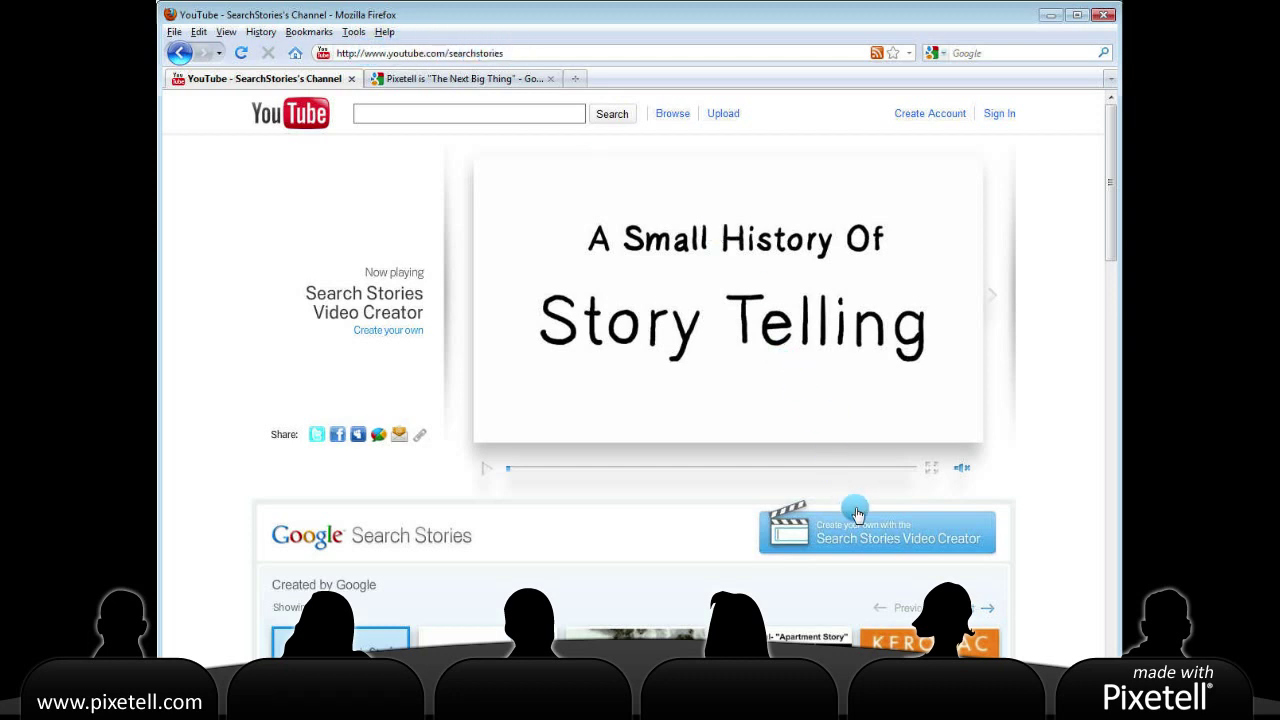
Step: Start a new search story from the Search Stories Video Creator link on the channel page
{"action": "left_click", "coordinate": [860, 541]}
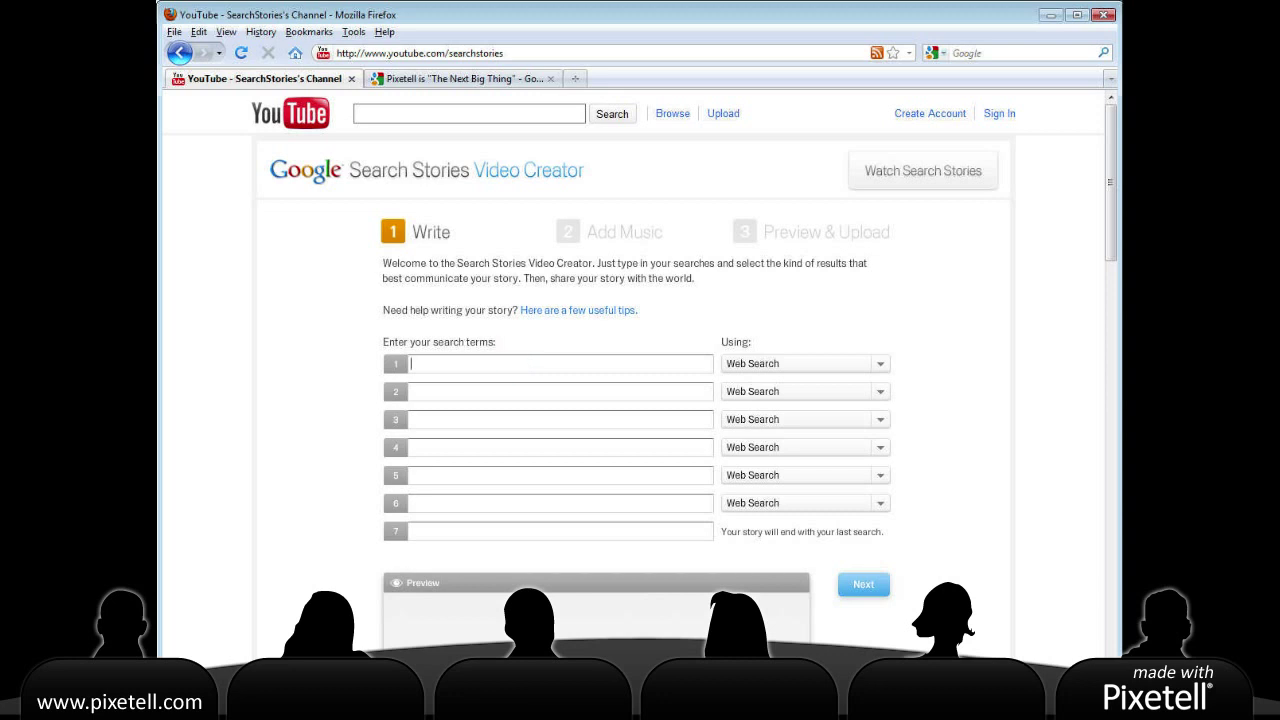
Step: Switch to the Notepad list of seven Pixetell slogans
{"action": "key", "text": "alt+Tab"}
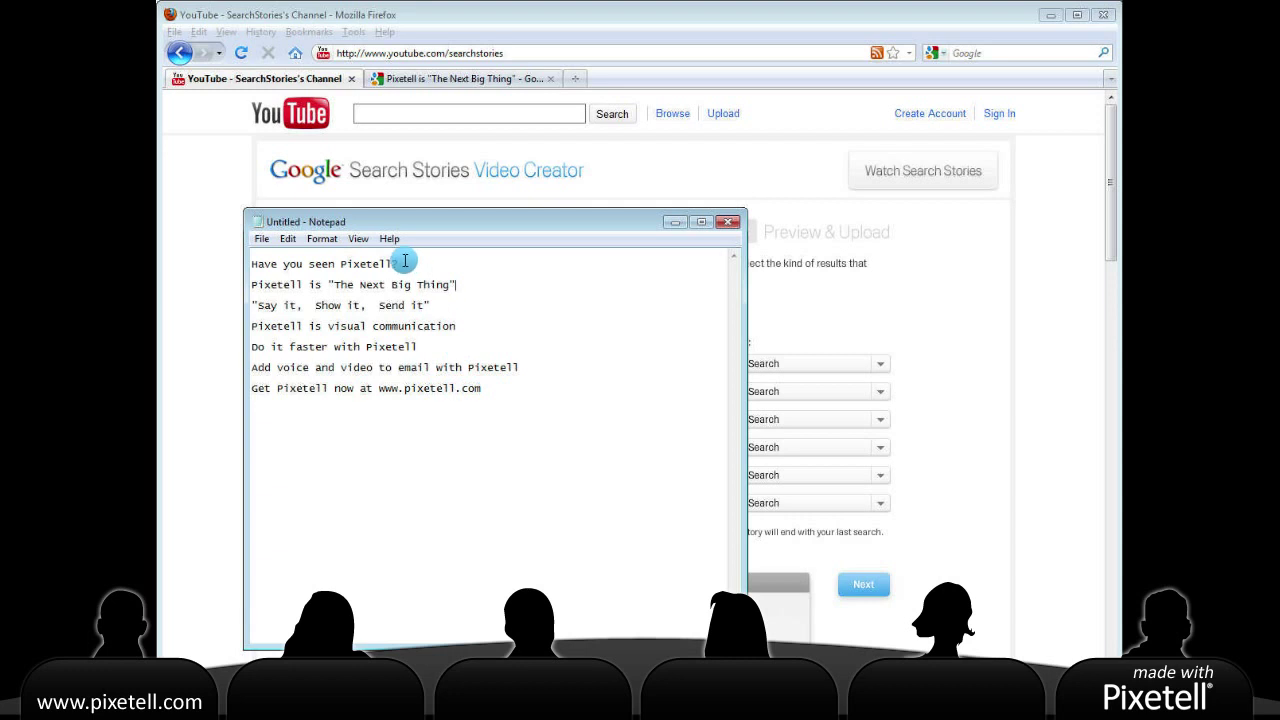
Step: Copy 'Have you seen Pixetell?' from Notepad into search term 1, then move to term 2
{"action": "left_click_drag", "start_coordinate": [400, 264], "coordinate": [262, 265]}
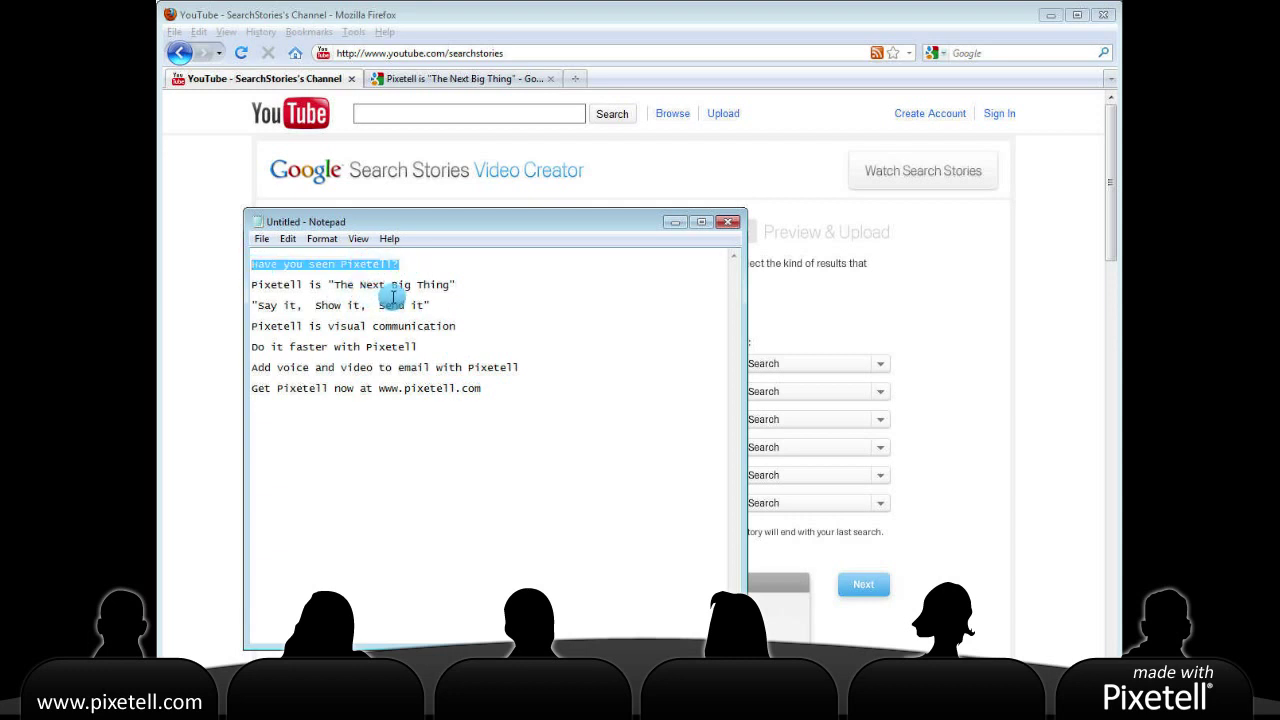
{"action": "left_click", "coordinate": [1023, 345]}
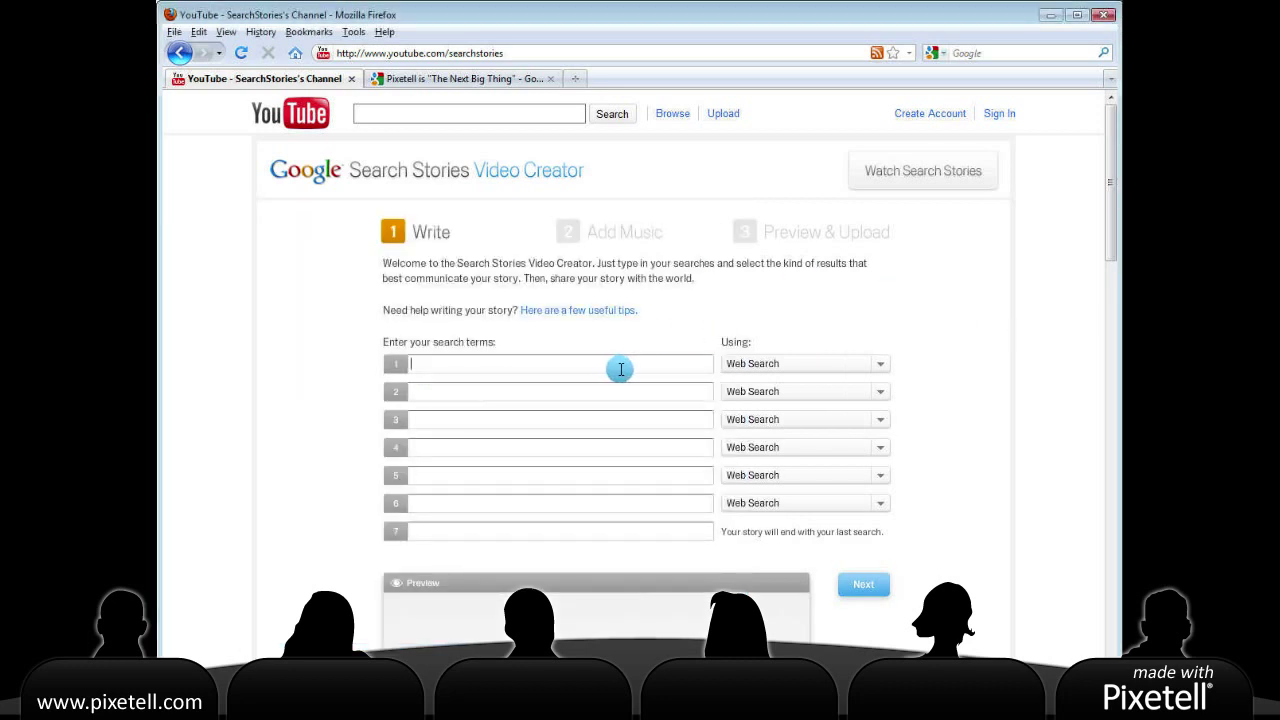
{"action": "type", "text": "Have you seen Pixetell?"}
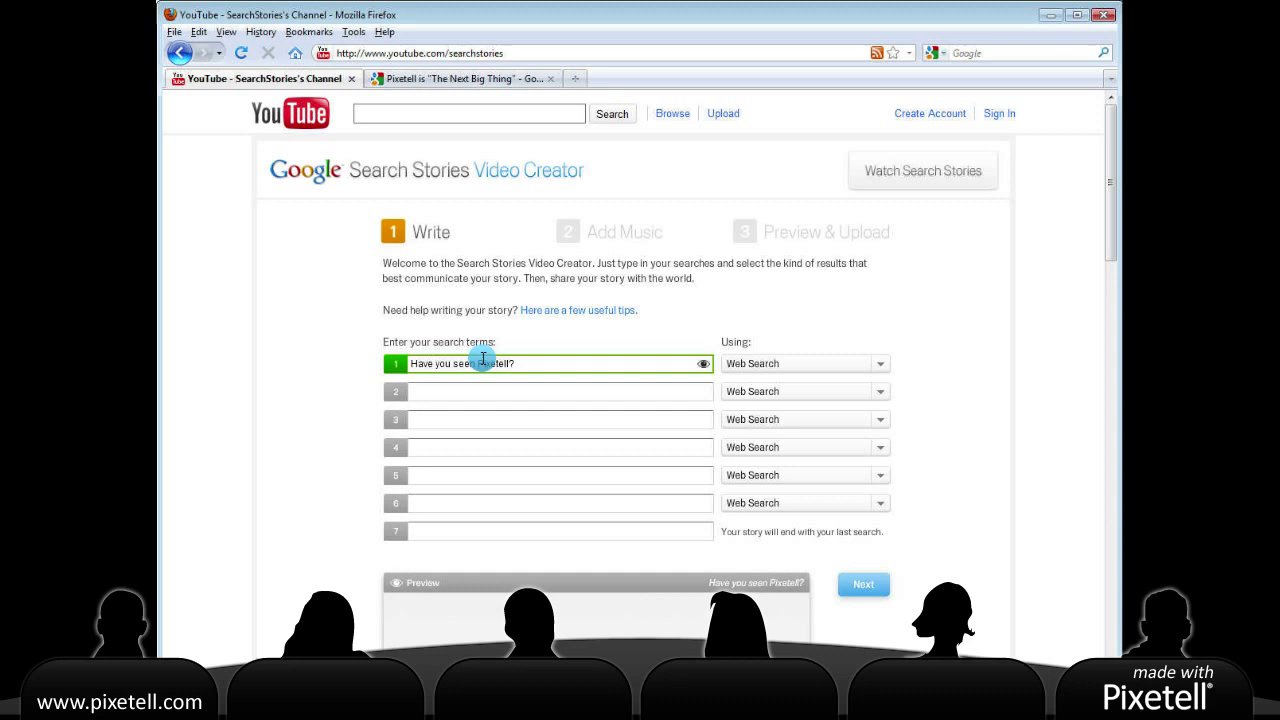
{"action": "key", "text": "Tab"}
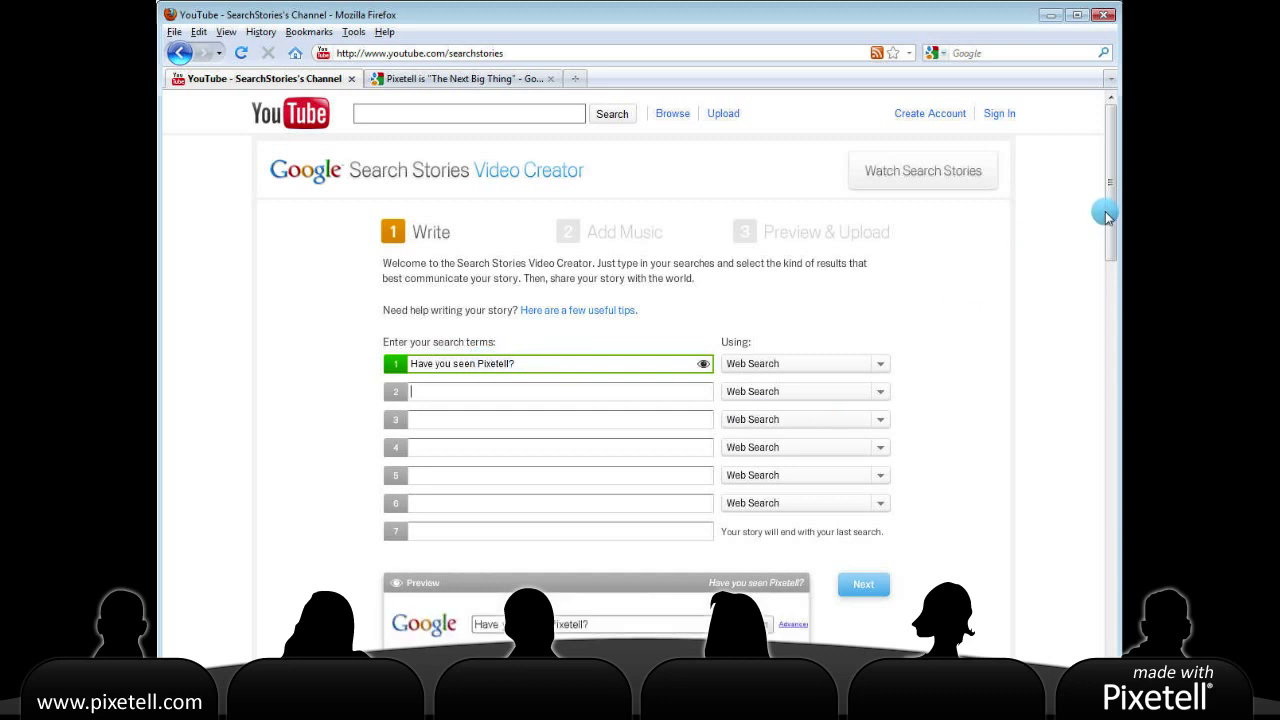
{"action": "left_click_drag", "start_coordinate": [1107, 216], "coordinate": [1107, 270]}
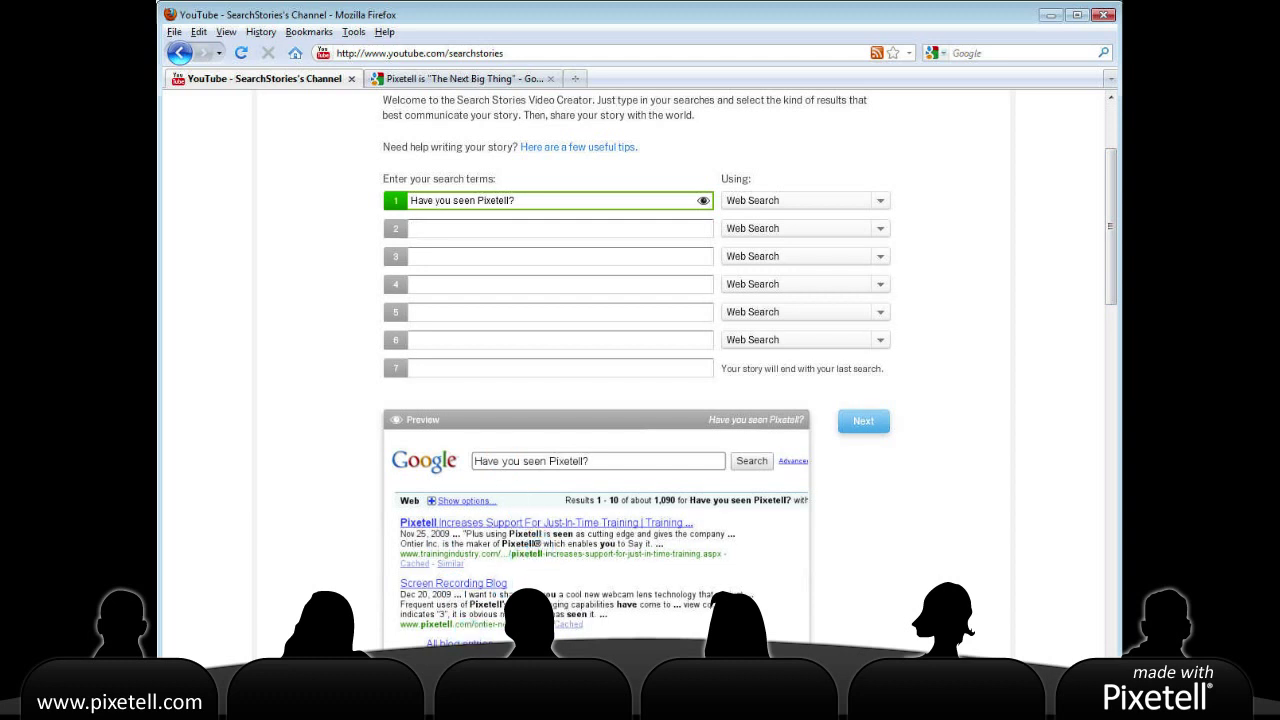
Step: Copy Pixetell is "The Next Big Thing" from Notepad into search term 2
{"action": "key", "text": "alt+Tab"}
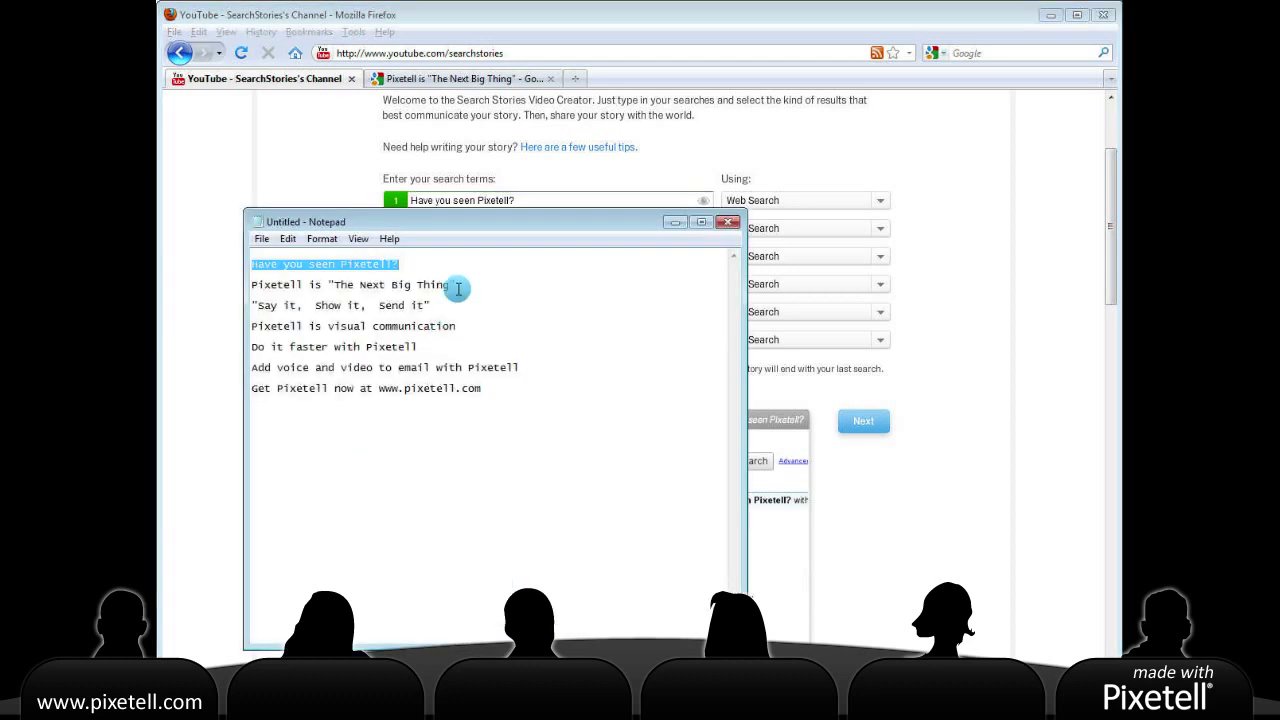
{"action": "left_click_drag", "start_coordinate": [456, 286], "coordinate": [256, 286]}
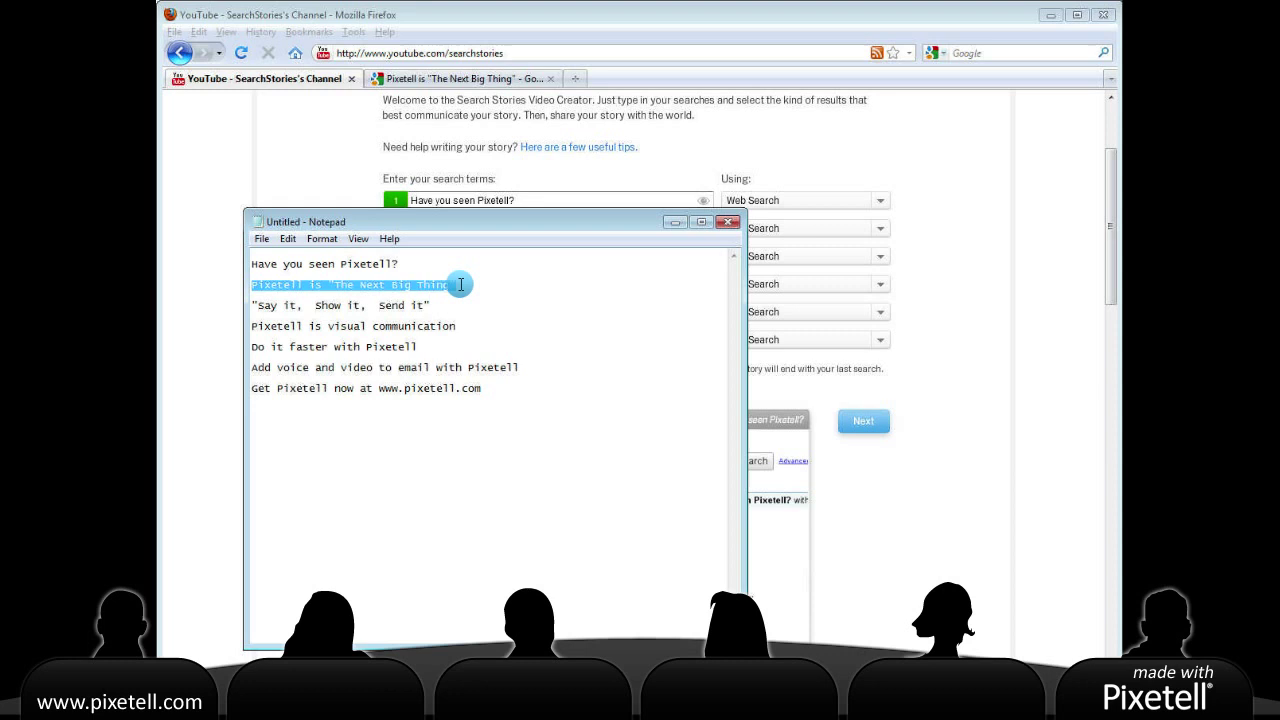
{"action": "left_click", "coordinate": [460, 285]}
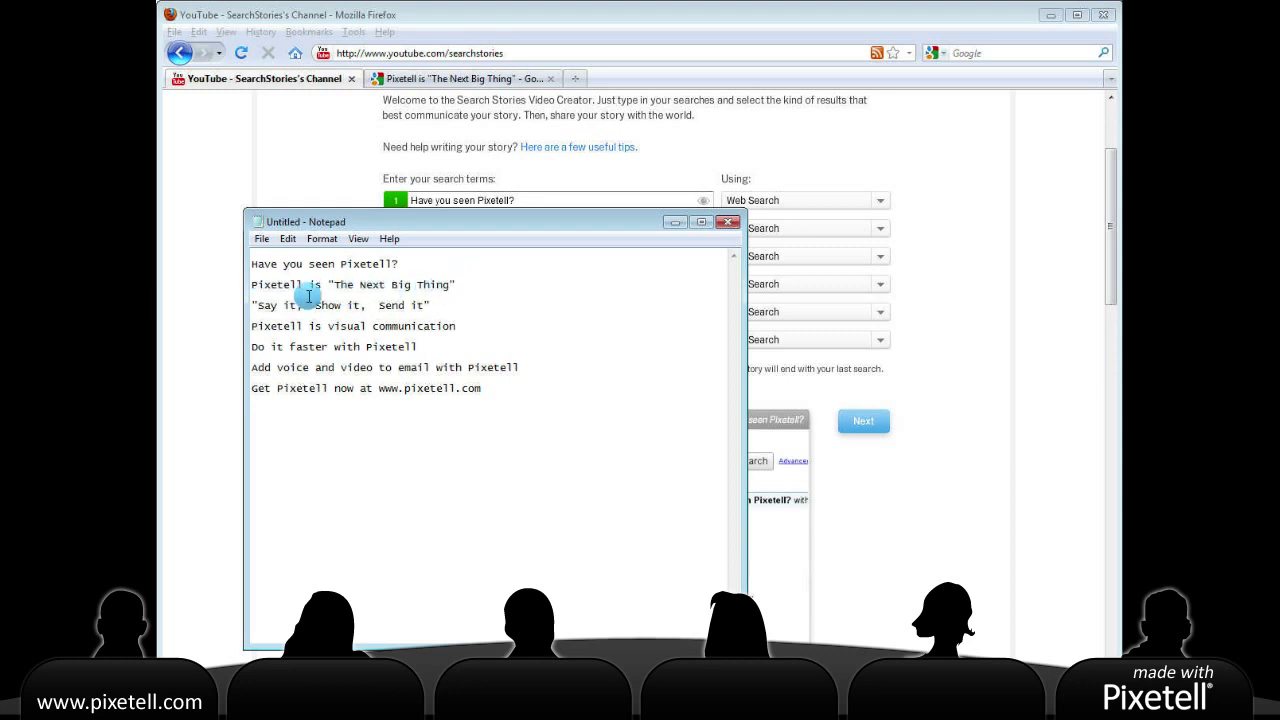
{"action": "left_click", "coordinate": [1001, 289]}
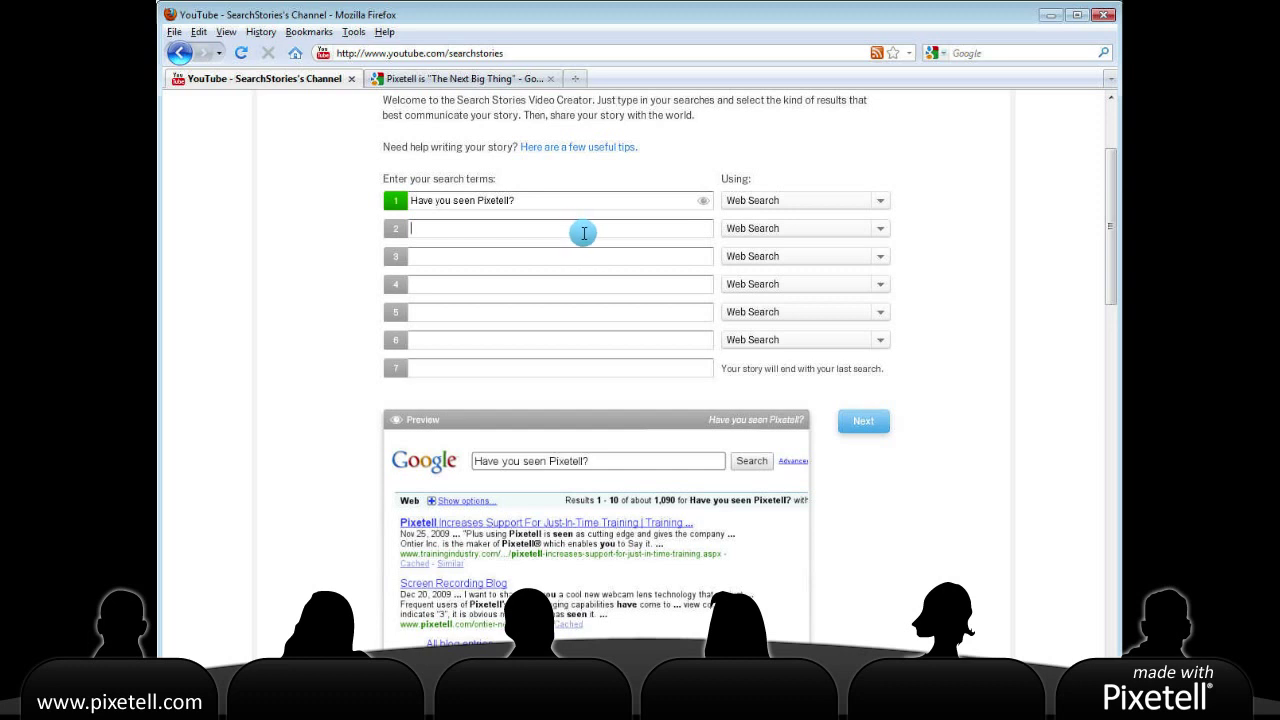
{"action": "type", "text": "Pixetell is \"The Next Big Thing\""}
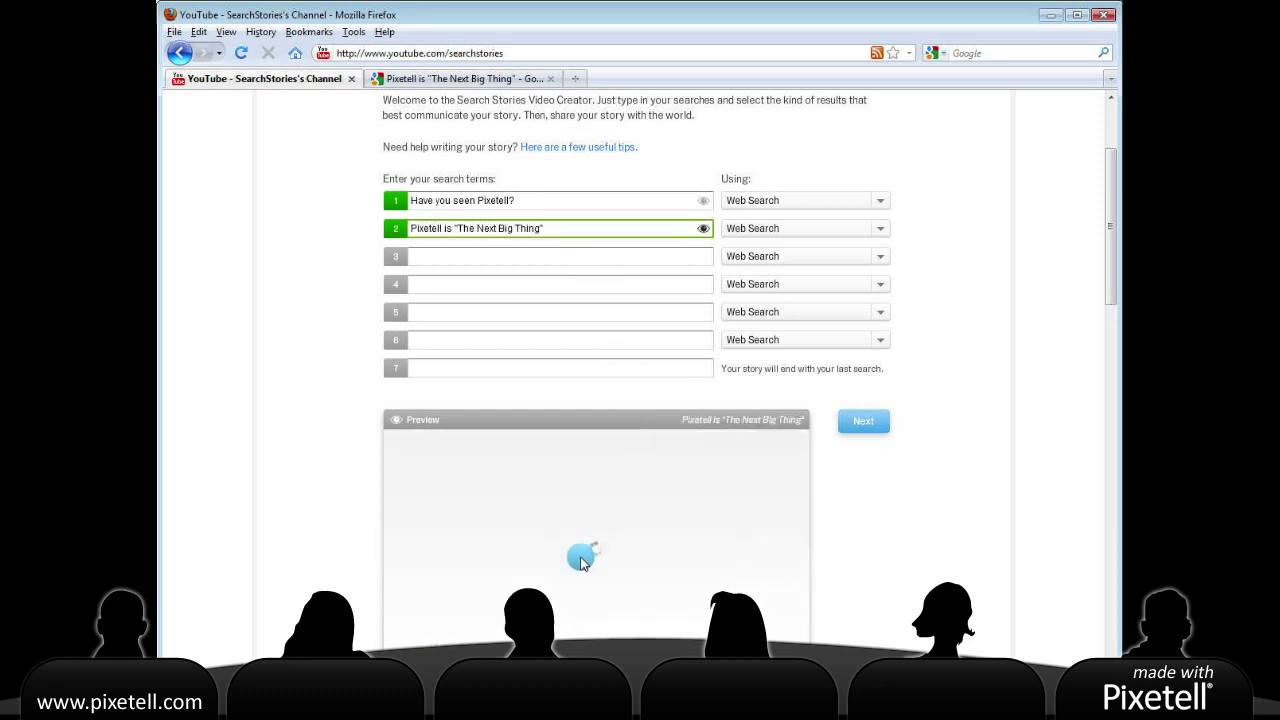
{"action": "key", "text": "Tab"}
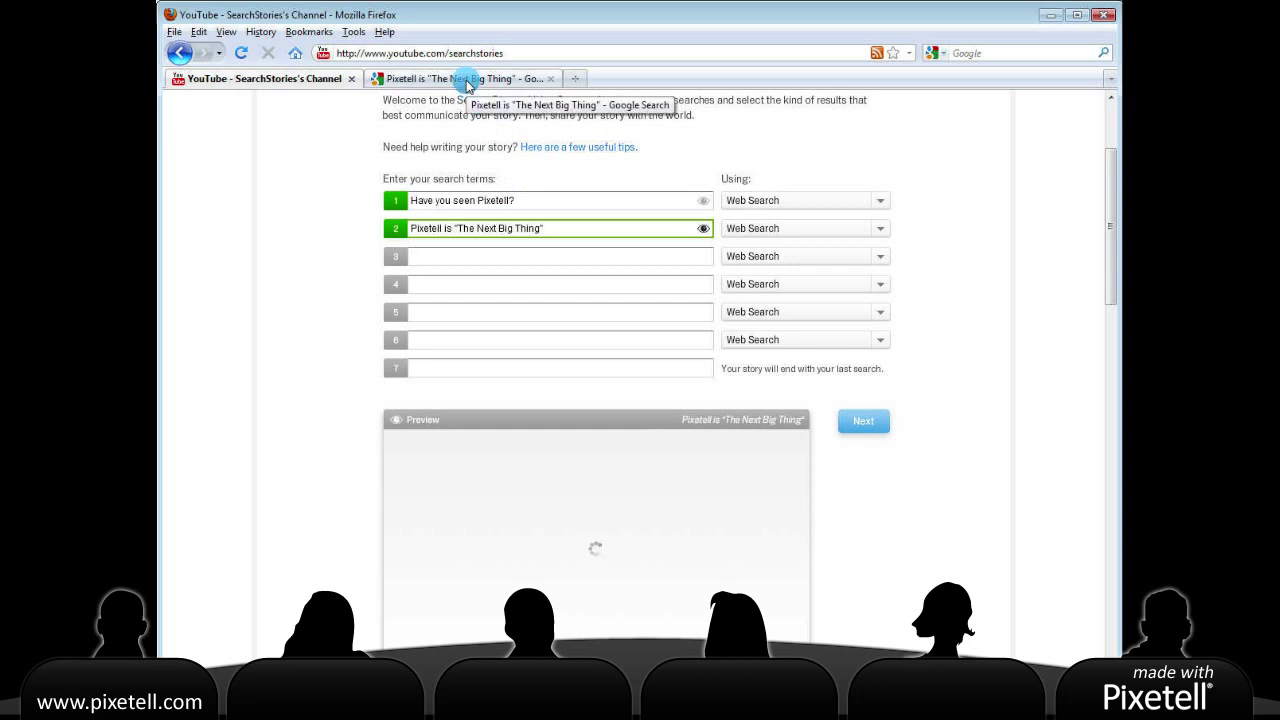
{"action": "left_click", "coordinate": [466, 80]}
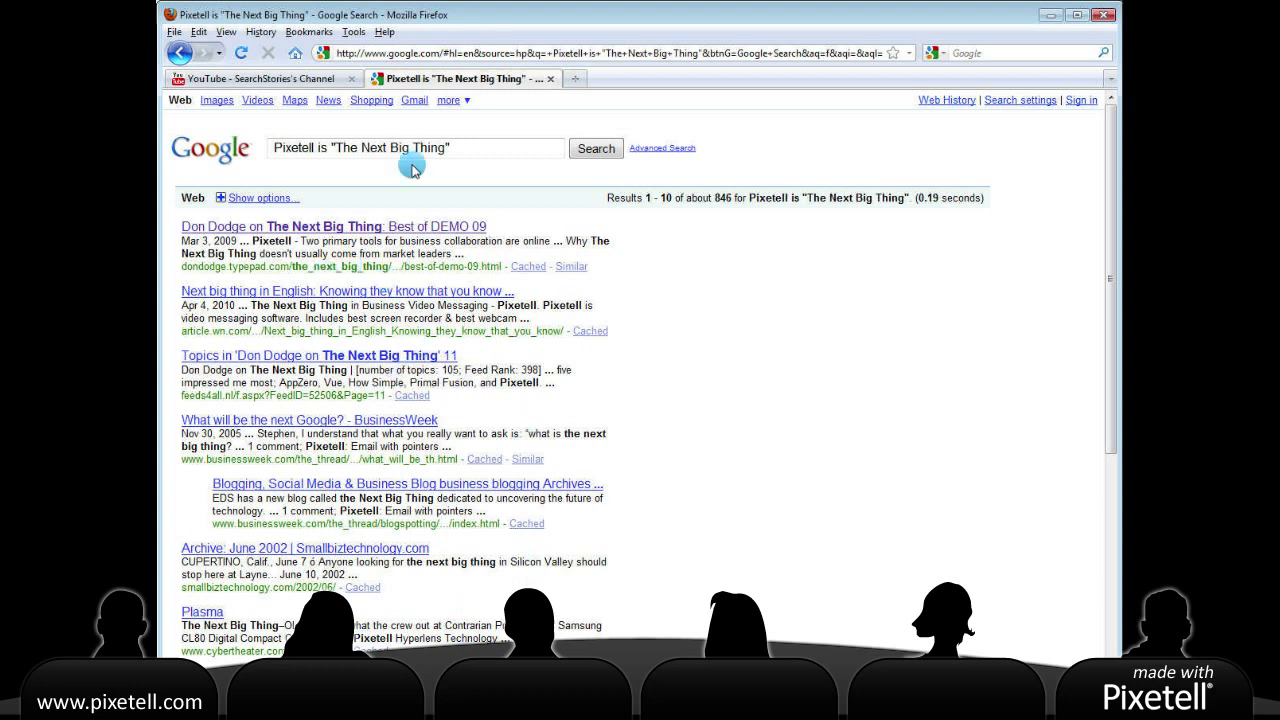
{"action": "left_click", "coordinate": [262, 79]}
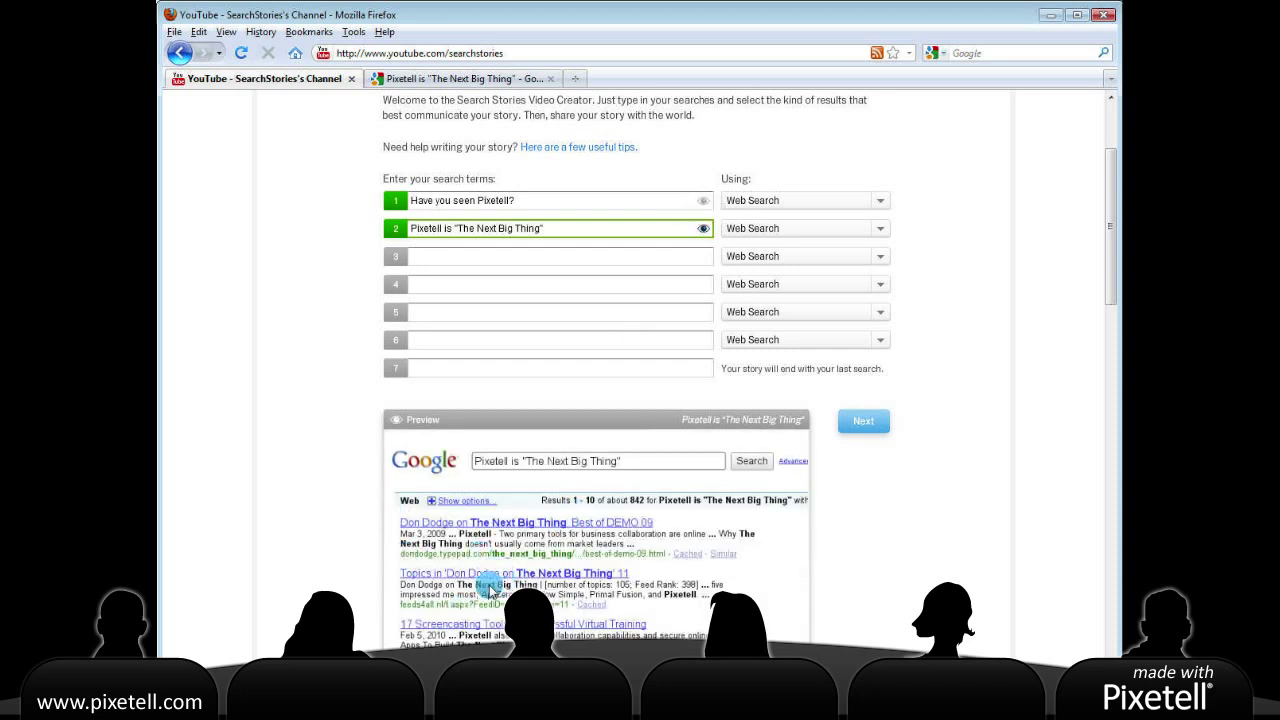
Step: Paste the third Pixetell slogan into search term 3, keeping Web Search as its type
{"action": "type", "text": "Have you seen Pixetell?  Pixetell is \"The Next Big Thing\"  \"Say it,  Show it,  Send it\"  Pixetell is visual communication  Do it faster with Pixetell  Add voice and video to email with Pixetell  Get Pixetell now at www.pixetell.com"}
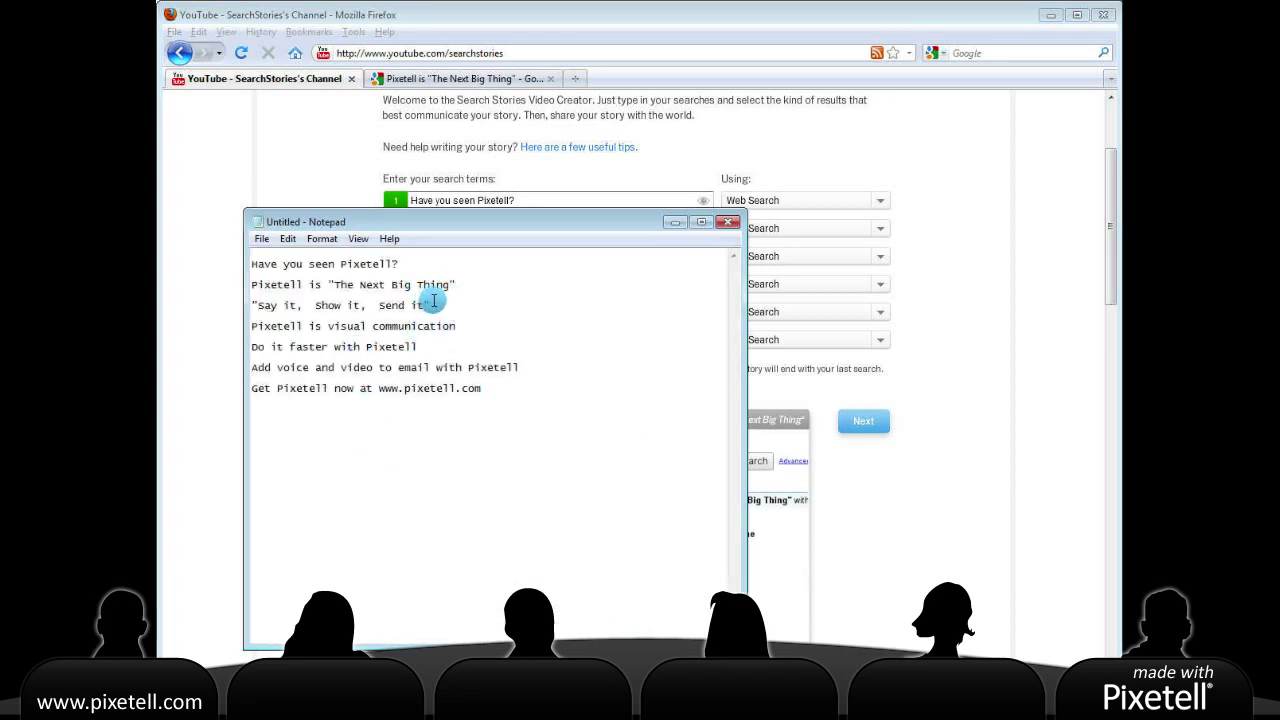
{"action": "left_click_drag", "start_coordinate": [458, 305], "coordinate": [256, 308]}
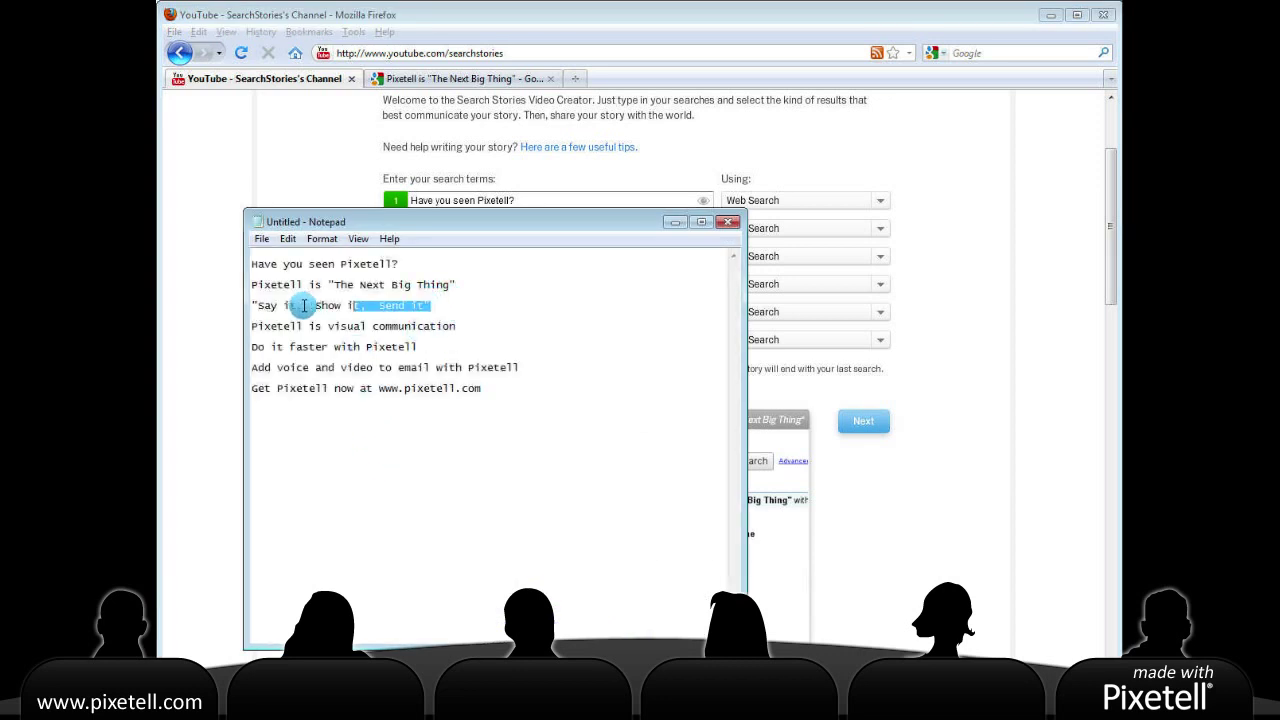
{"action": "left_click", "coordinate": [812, 300]}
{"action": "left_click", "coordinate": [605, 257]}
{"action": "key", "text": "ctrl+v"}
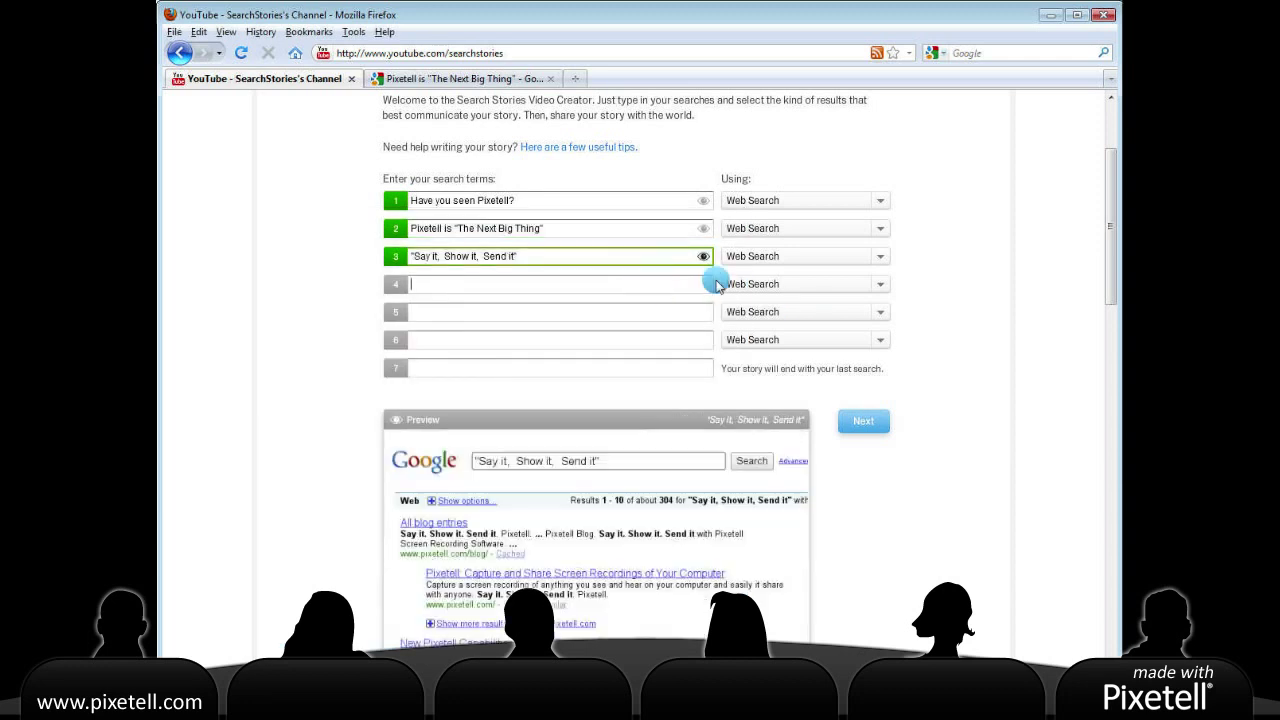
{"action": "left_click", "coordinate": [877, 262]}
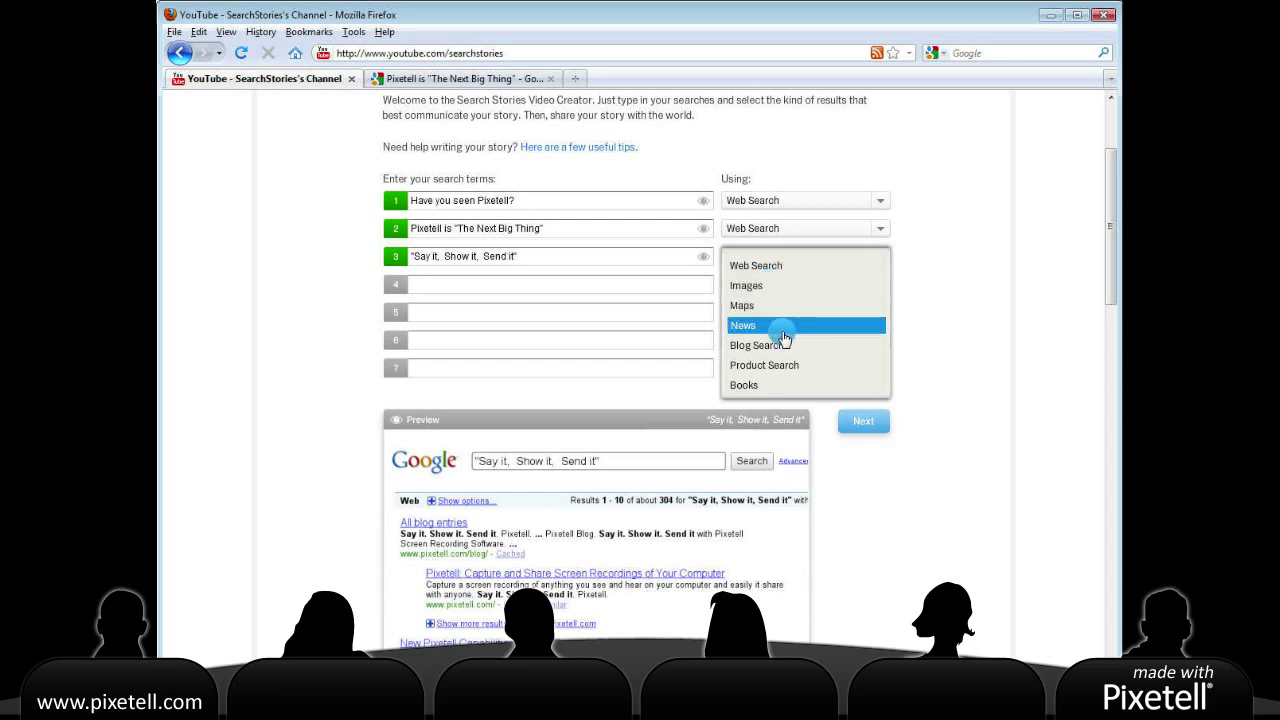
{"action": "left_click", "coordinate": [1060, 343]}
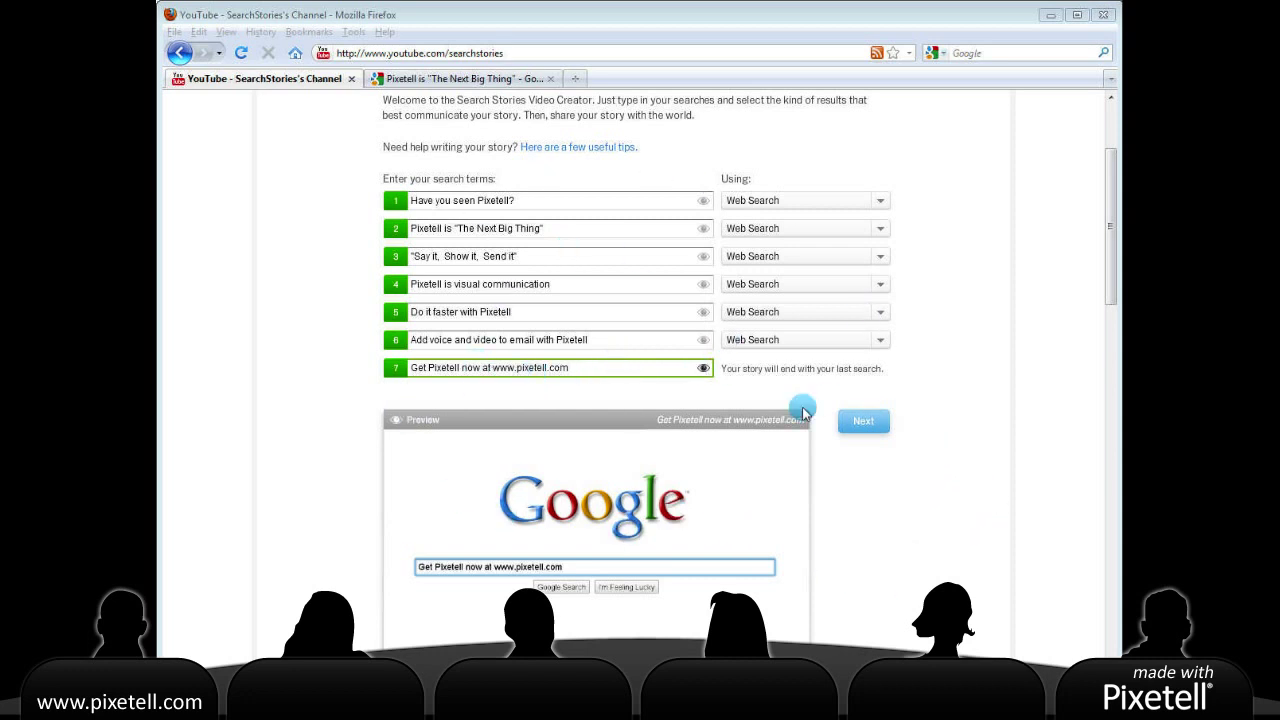
Step: Audition soundtracks, choose Action 'Epic', stop playback, and generate the story video
{"action": "left_click", "coordinate": [868, 422]}
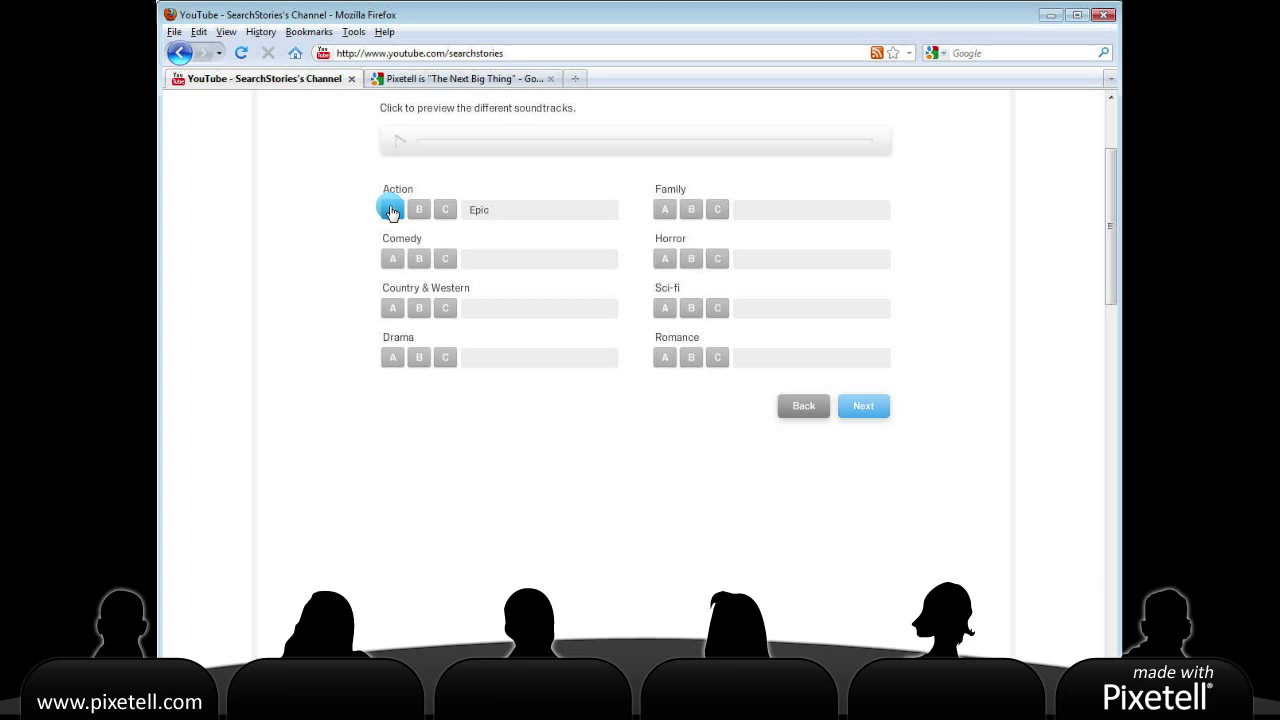
{"action": "left_click", "coordinate": [393, 210]}
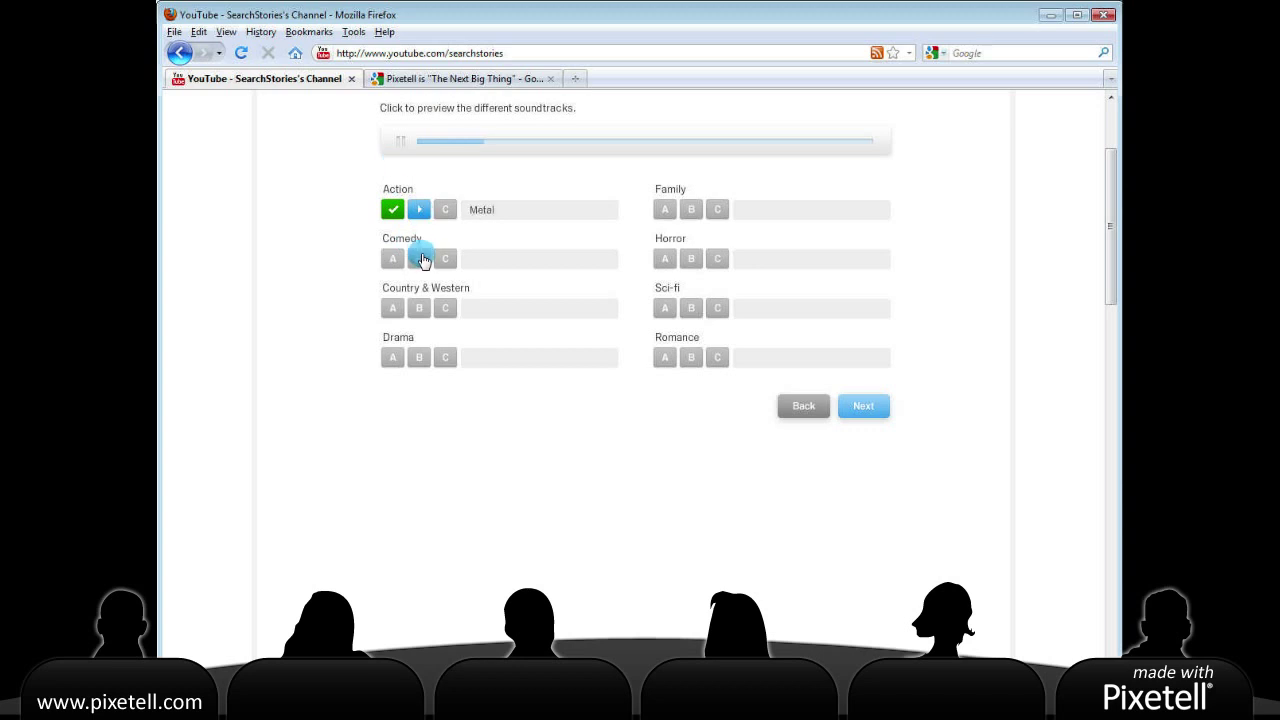
{"action": "left_click", "coordinate": [419, 260]}
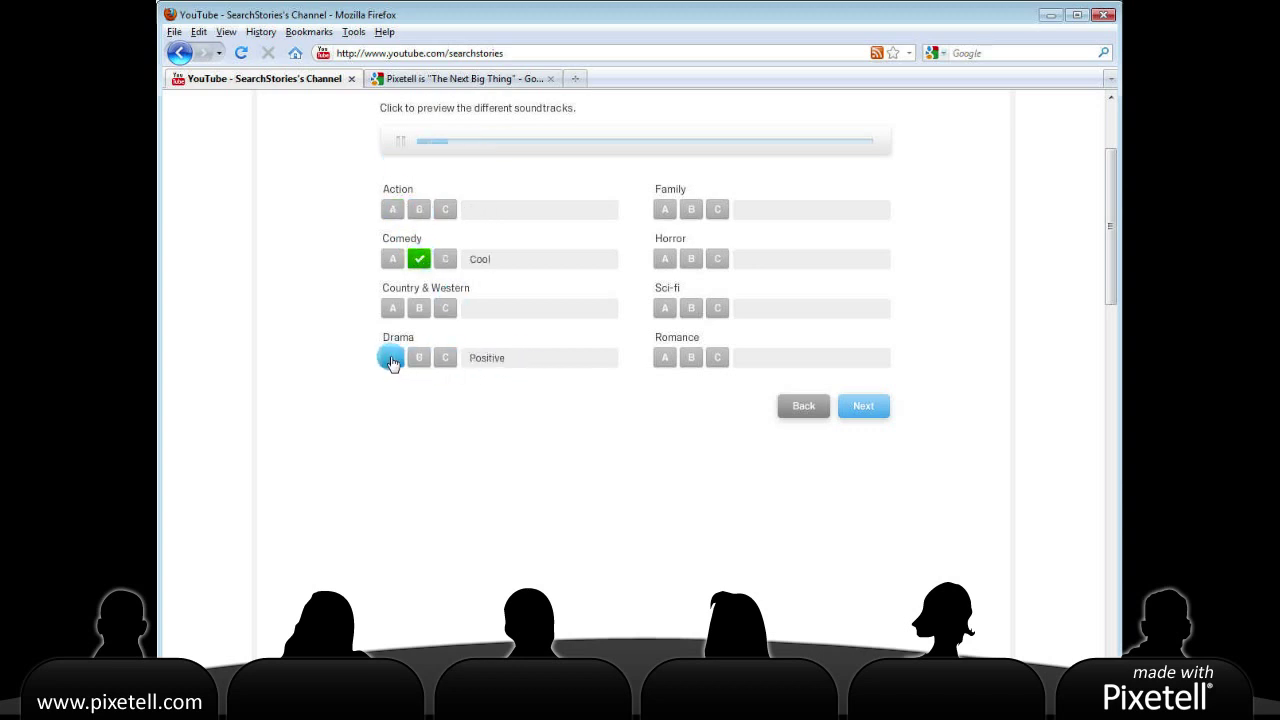
{"action": "left_click", "coordinate": [391, 360]}
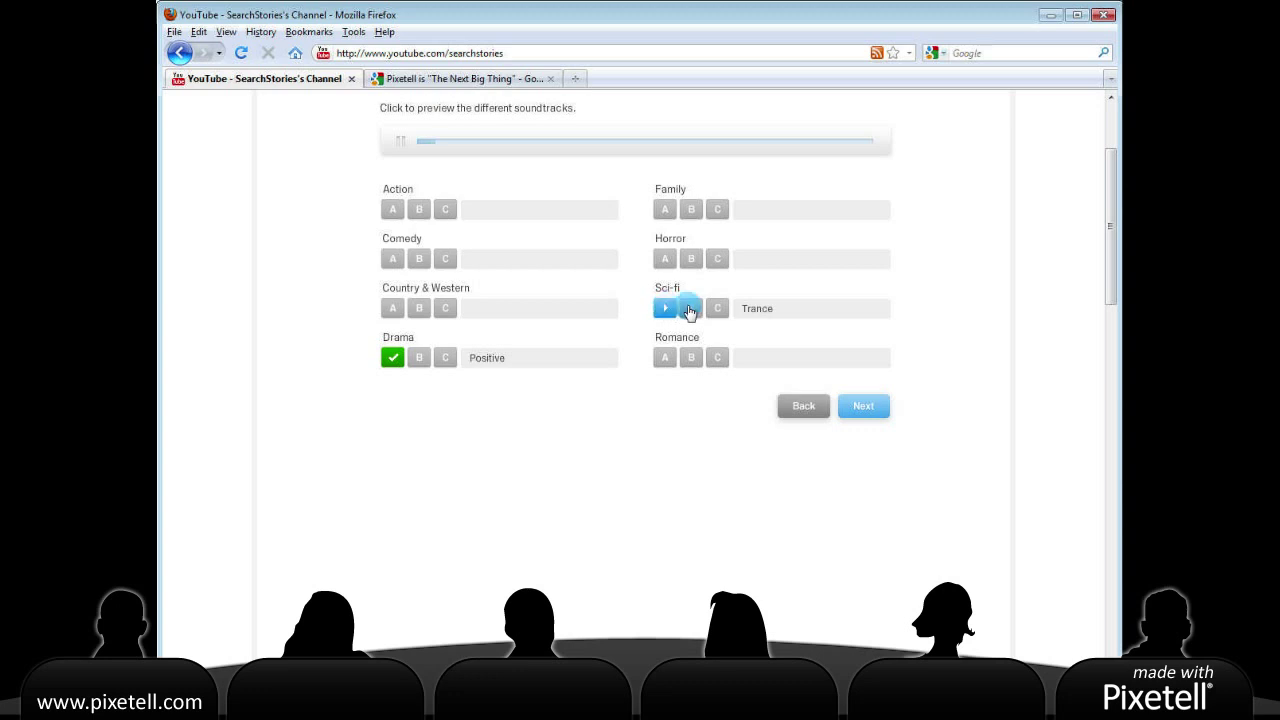
{"action": "left_click", "coordinate": [691, 309]}
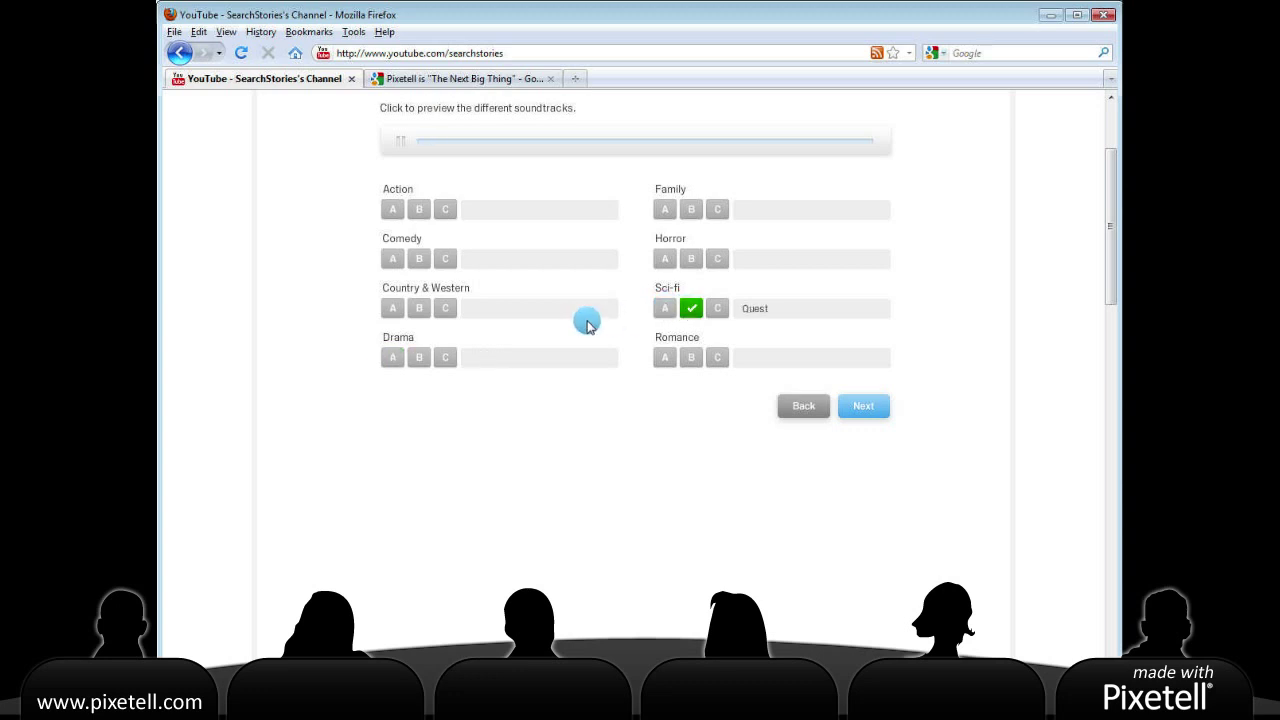
{"action": "left_click", "coordinate": [392, 209]}
{"action": "left_click", "coordinate": [398, 146]}
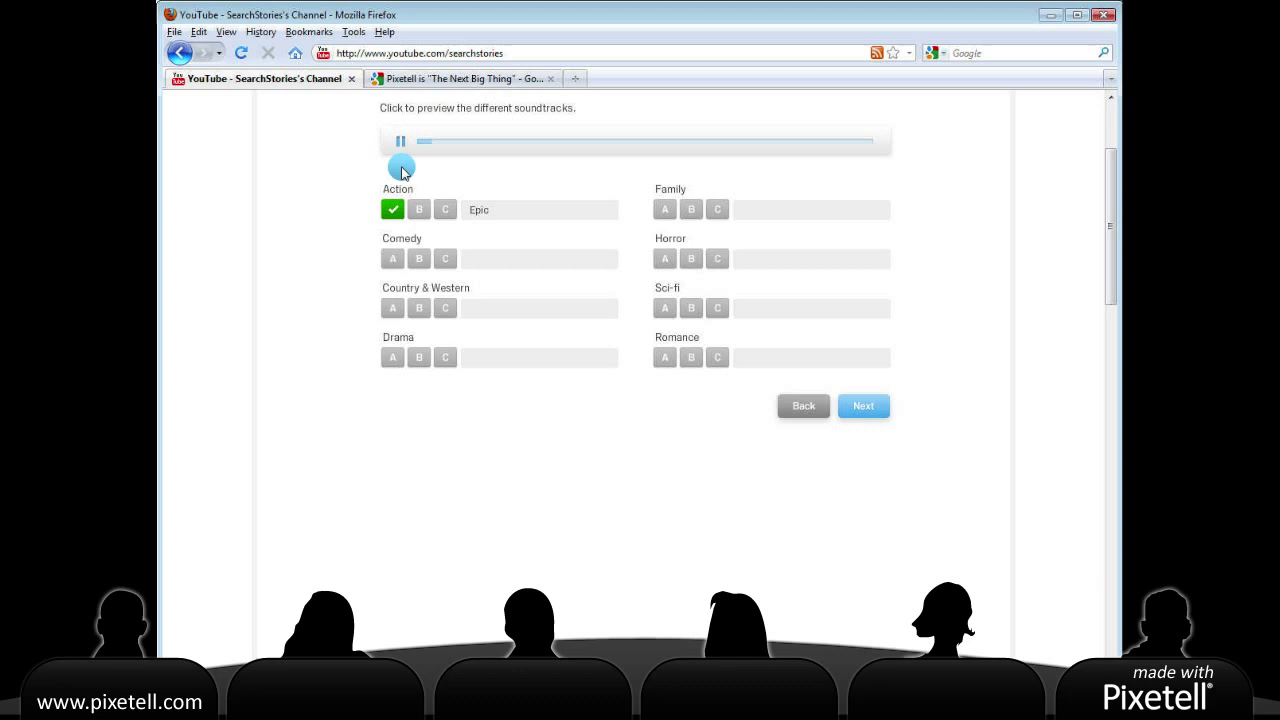
{"action": "left_click", "coordinate": [860, 408]}
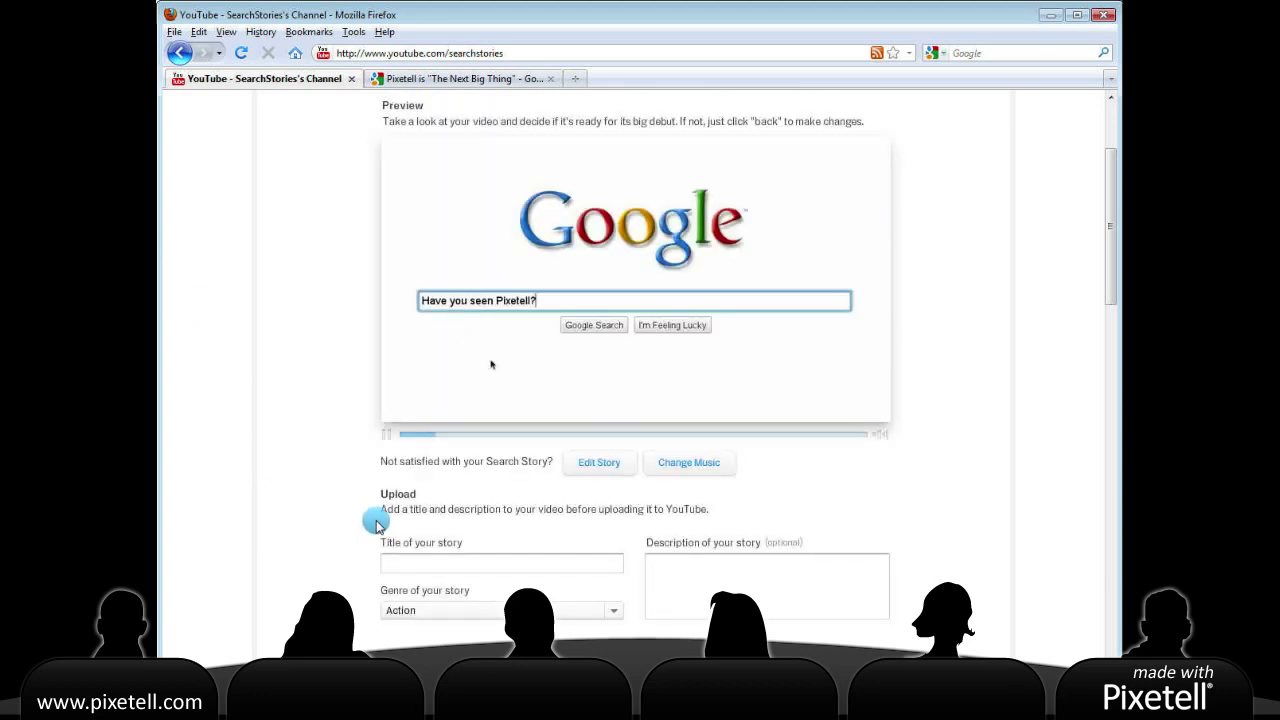
Step: Pause the generated story video preview
{"action": "left_click", "coordinate": [386, 437]}
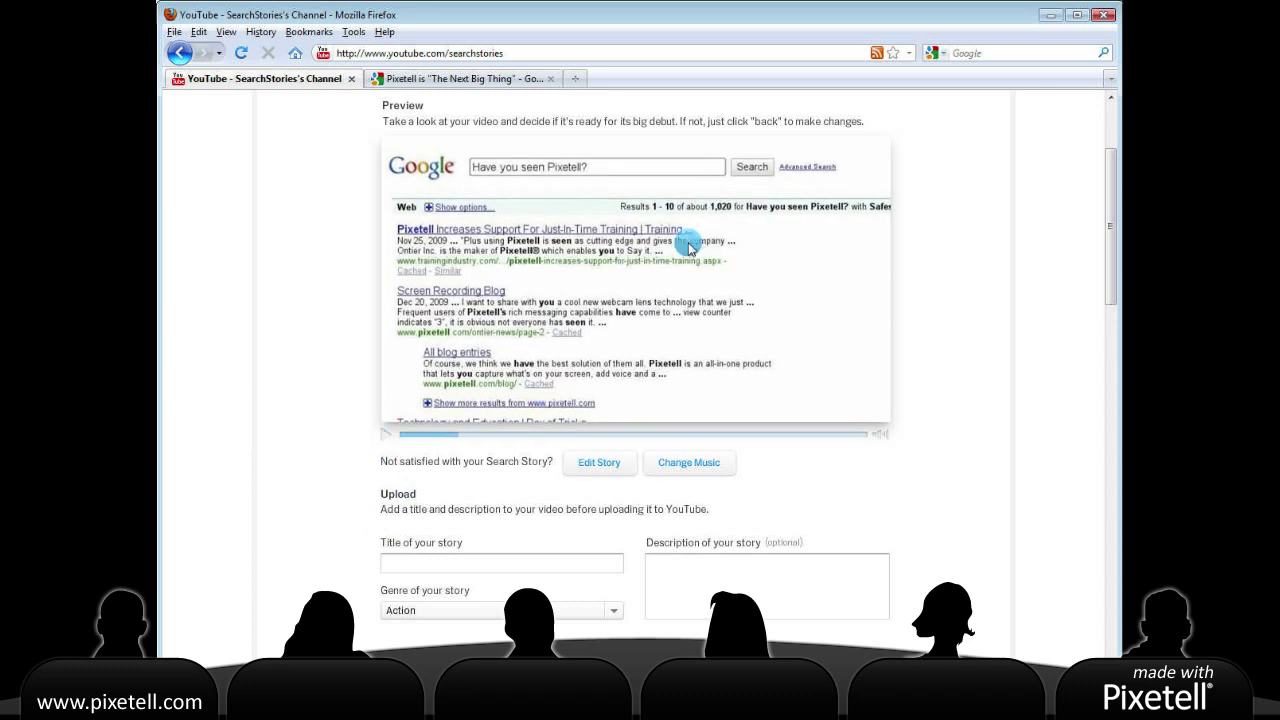